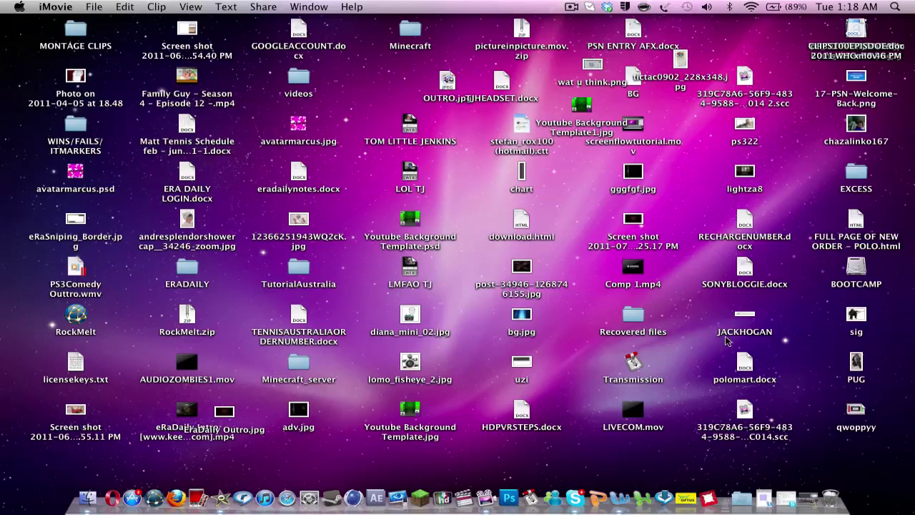
# Drag the Upper title into the empty project and give it the Industrial background
pyautogui.click(809, 498)
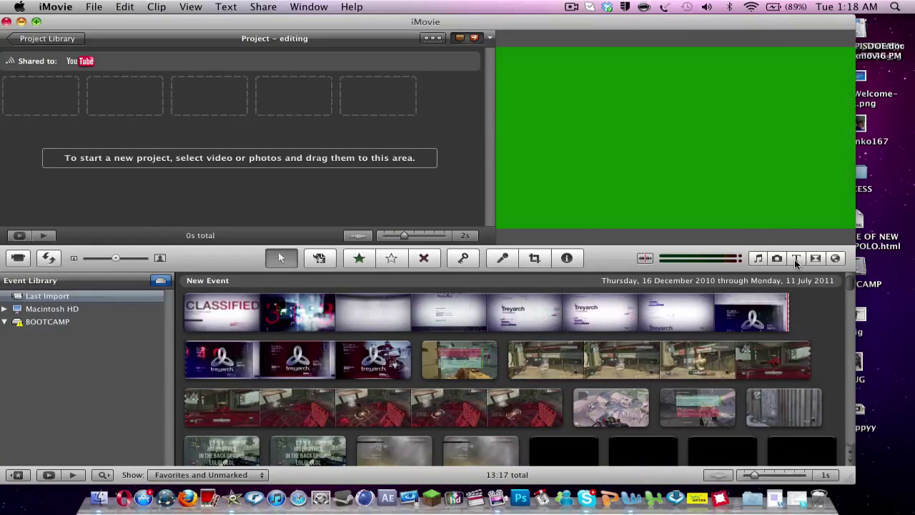
pyautogui.click(795, 258)
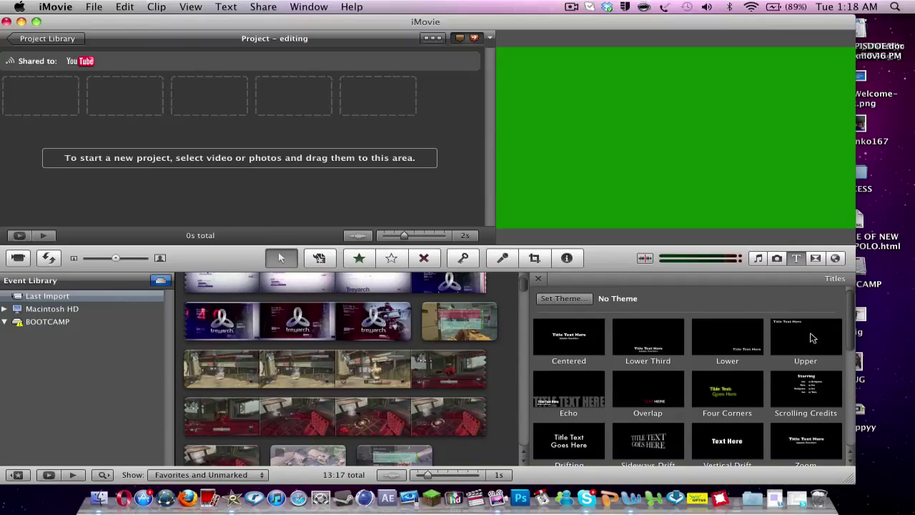
pyautogui.moveTo(811, 338); pyautogui.dragTo(96, 95)
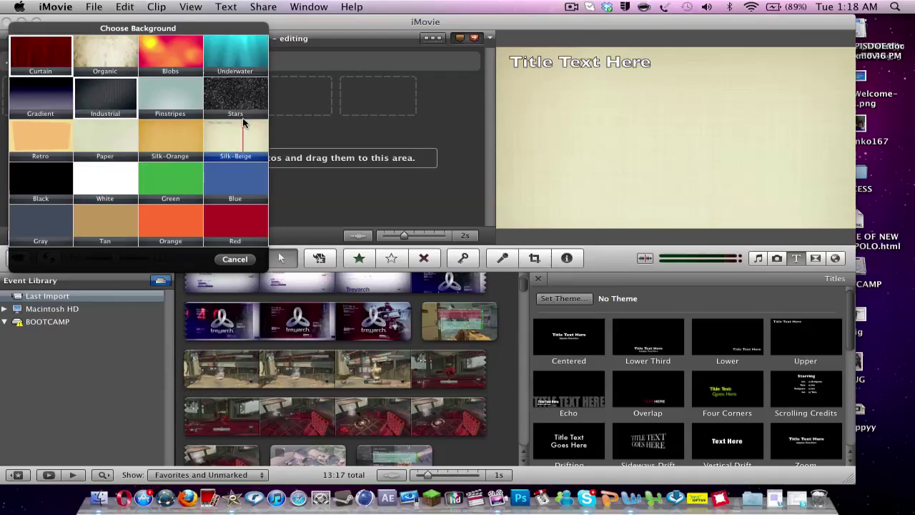
pyautogui.click(108, 106)
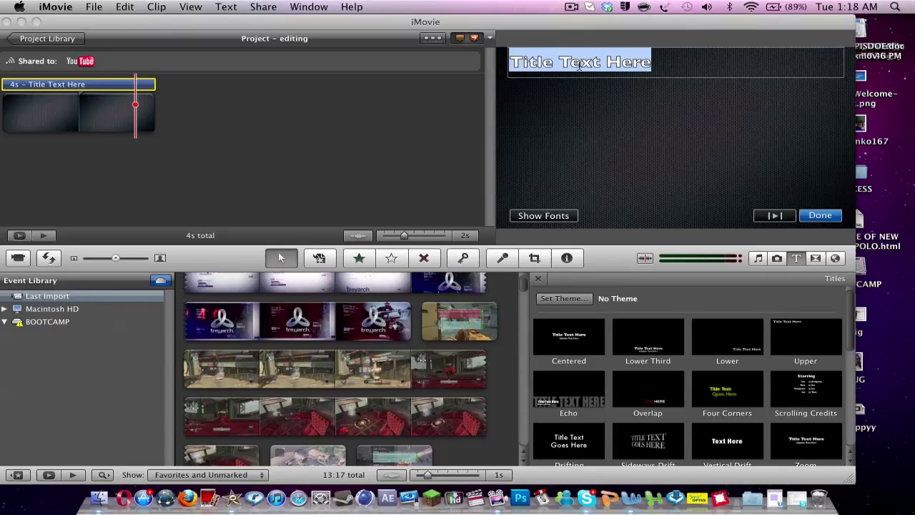
# Try the preset fonts Futura Medium, Helvetica Neue and Chalkboard on the title text
pyautogui.click(543, 216)
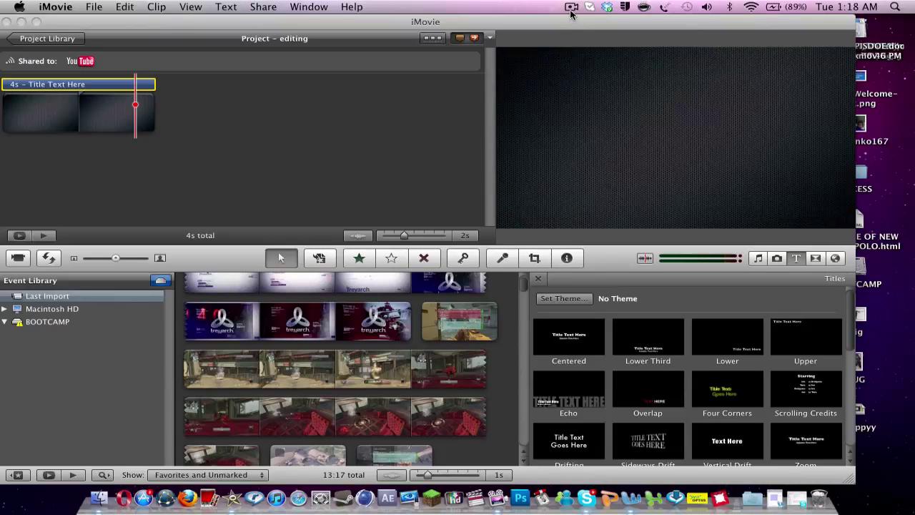
pyautogui.click(649, 251)
pyautogui.click(648, 233)
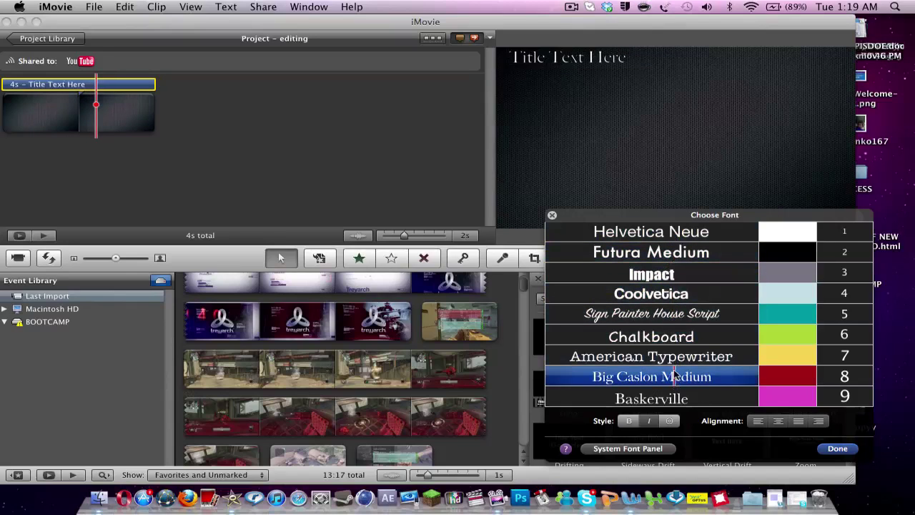
pyautogui.click(650, 336)
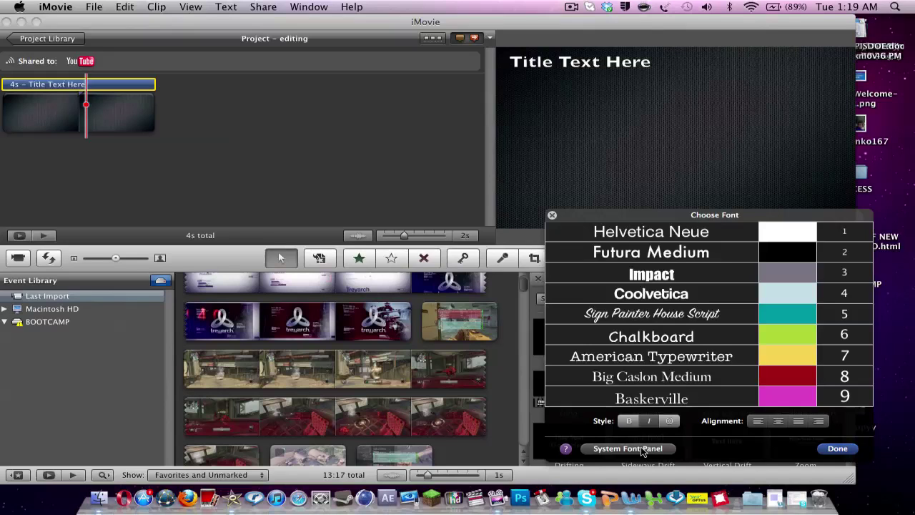
# In the system Fonts panel, try the Garamond and 28 Days Later font families
pyautogui.click(629, 449)
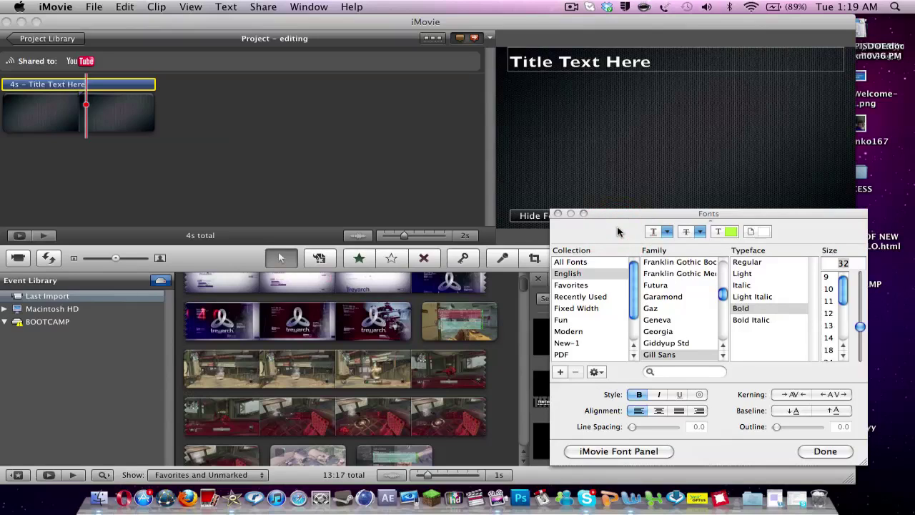
pyautogui.click(686, 298)
pyautogui.scroll(15, 685, 301)
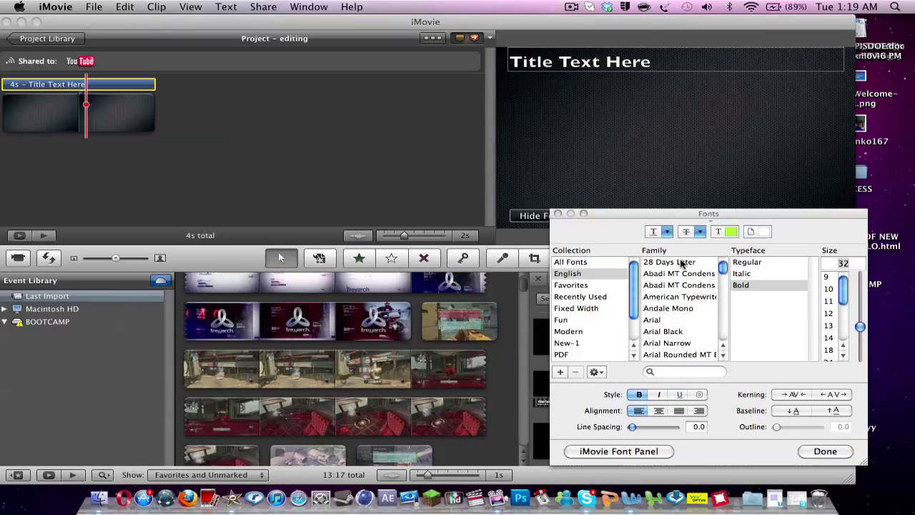
pyautogui.click(681, 263)
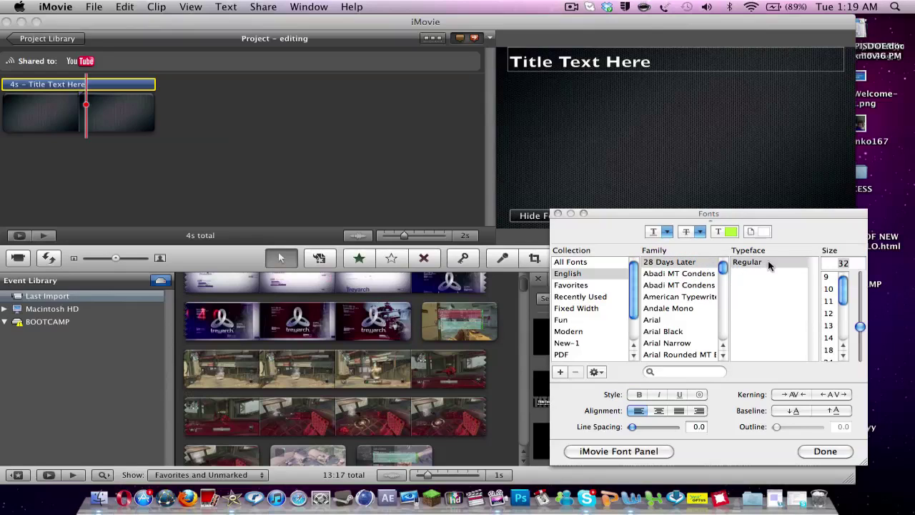
pyautogui.scroll(-3, 832, 294)
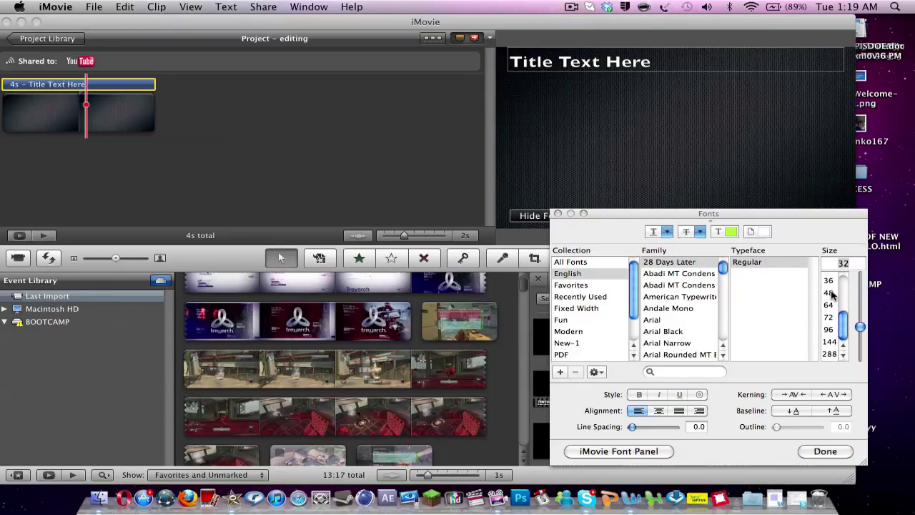
# Set the title to Arial Black at size 64 with bold applied
pyautogui.click(828, 305)
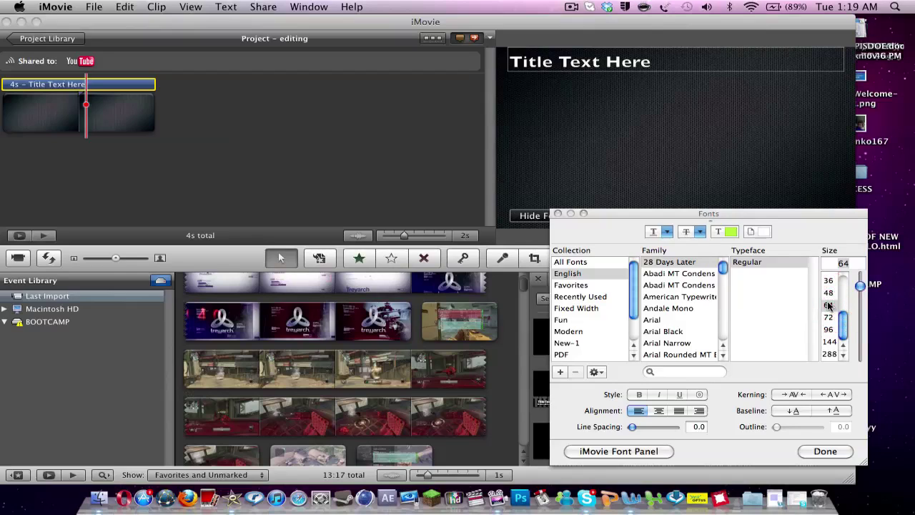
pyautogui.click(637, 397)
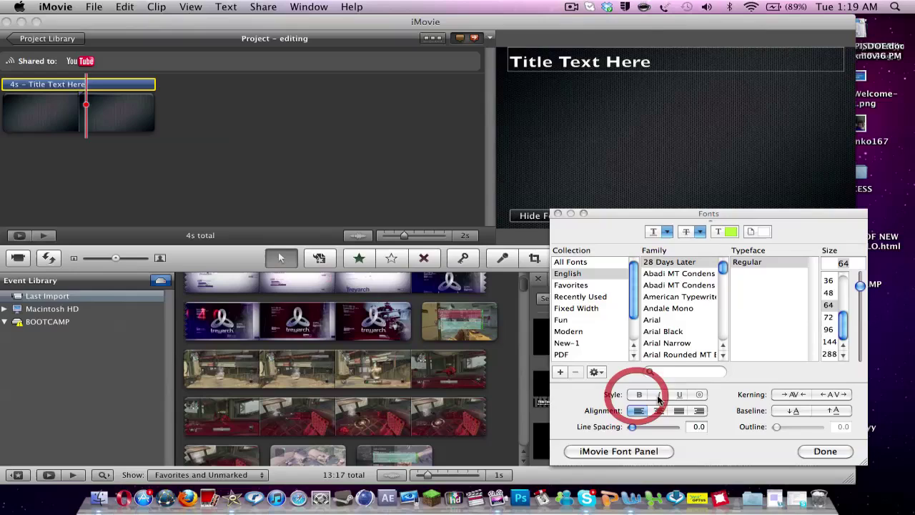
pyautogui.click(679, 333)
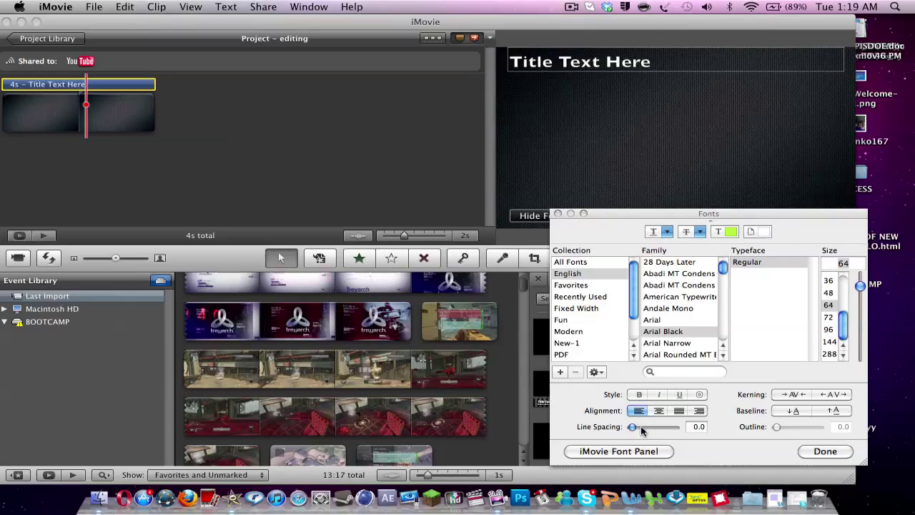
# Select all the title text and switch it to Futura with bold turned off
pyautogui.click(662, 61)
pyautogui.click(569, 60)
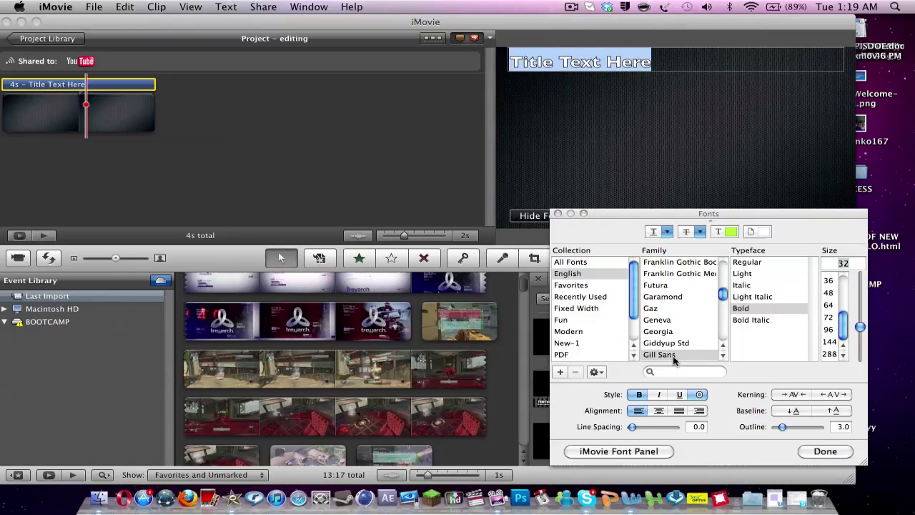
pyautogui.click(655, 284)
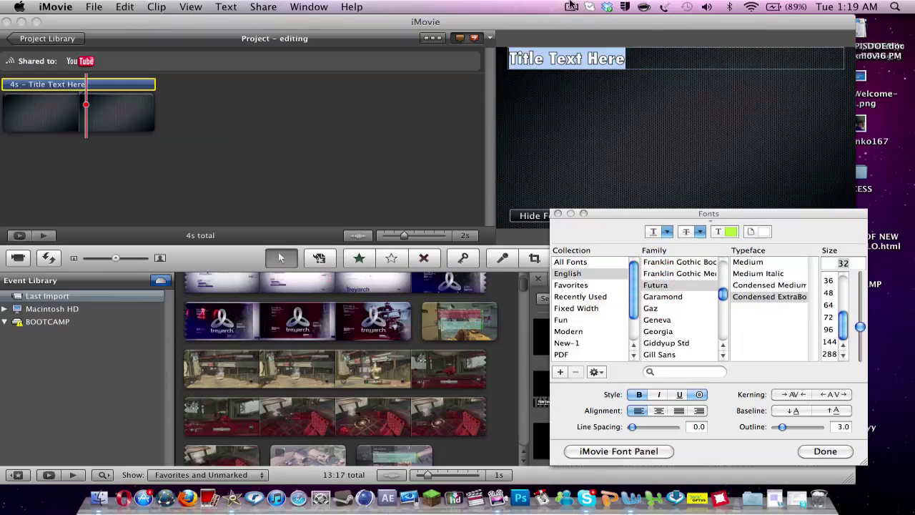
pyautogui.click(644, 397)
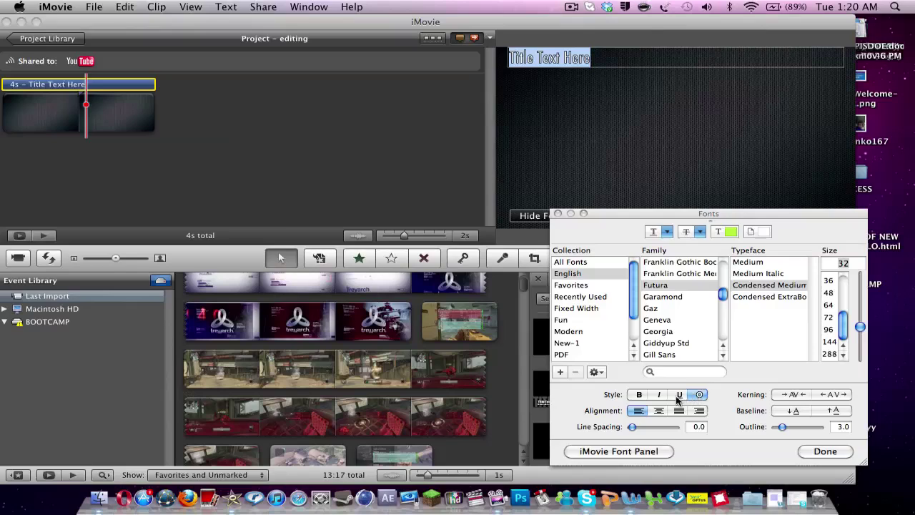
# Leave the title upright with no underline or outline, enlarged to size 72
pyautogui.click(678, 395)
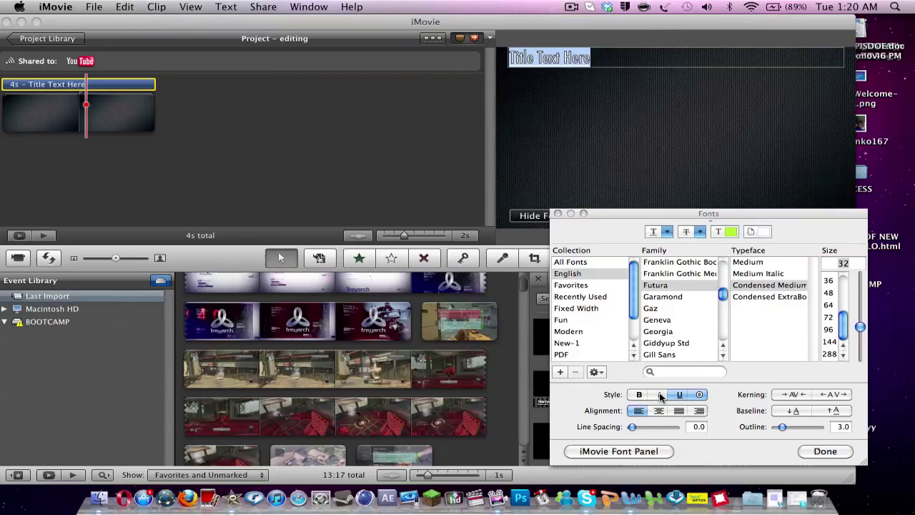
pyautogui.click(660, 395)
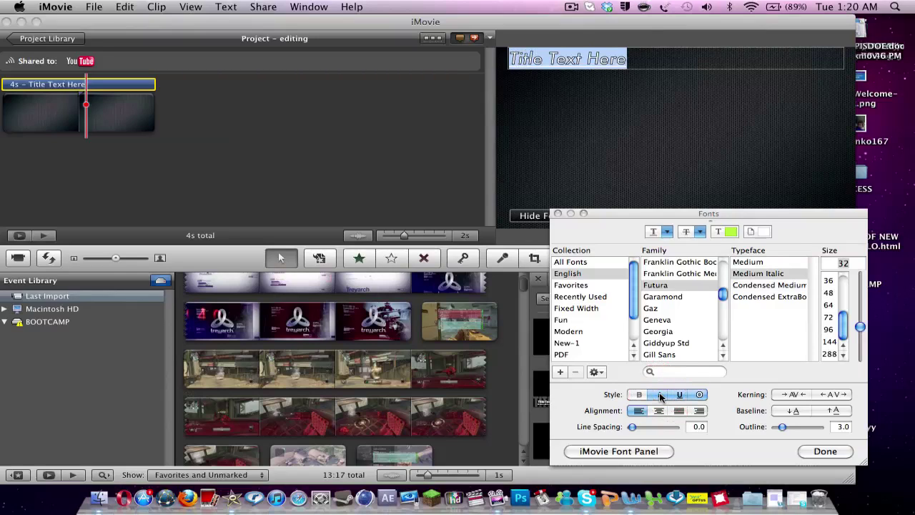
pyautogui.click(660, 395)
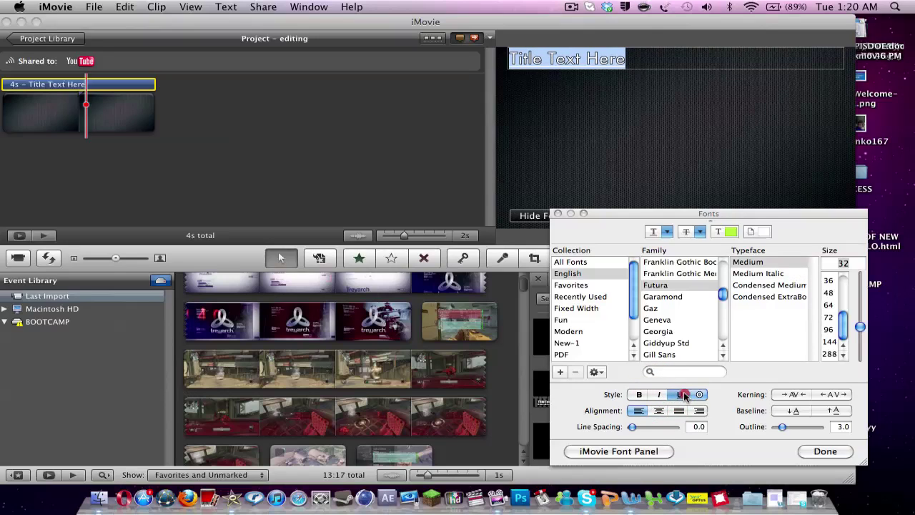
pyautogui.click(685, 394)
pyautogui.click(699, 396)
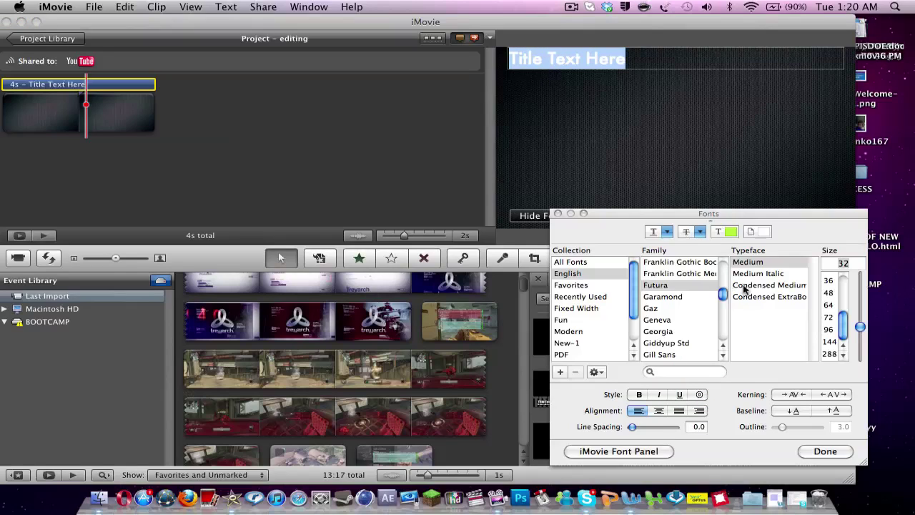
pyautogui.click(830, 318)
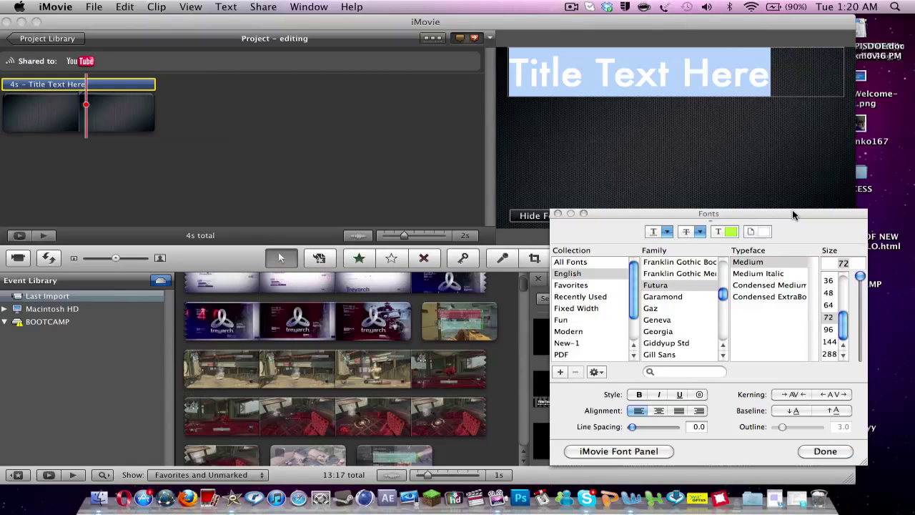
# Open the title's text colour picker and browse the sliders, palettes, spectrum and crayon views
pyautogui.click(731, 232)
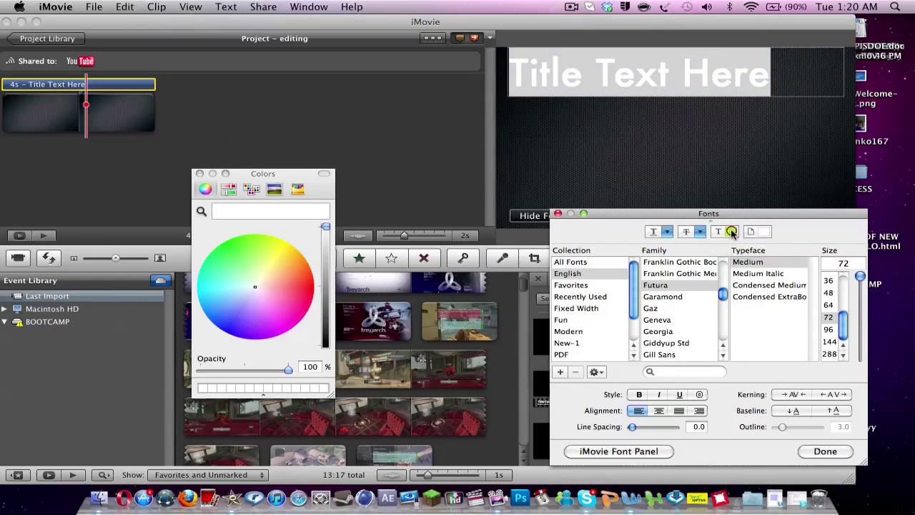
pyautogui.click(228, 188)
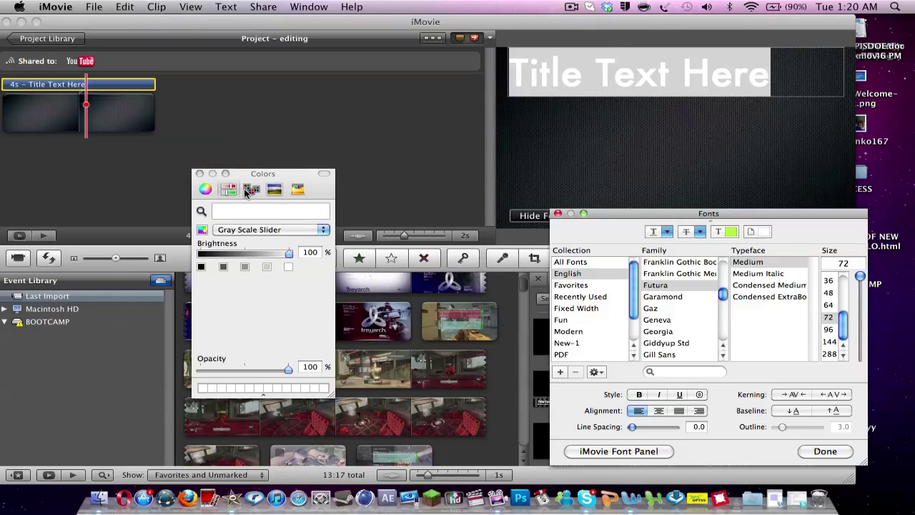
pyautogui.click(247, 191)
pyautogui.click(275, 189)
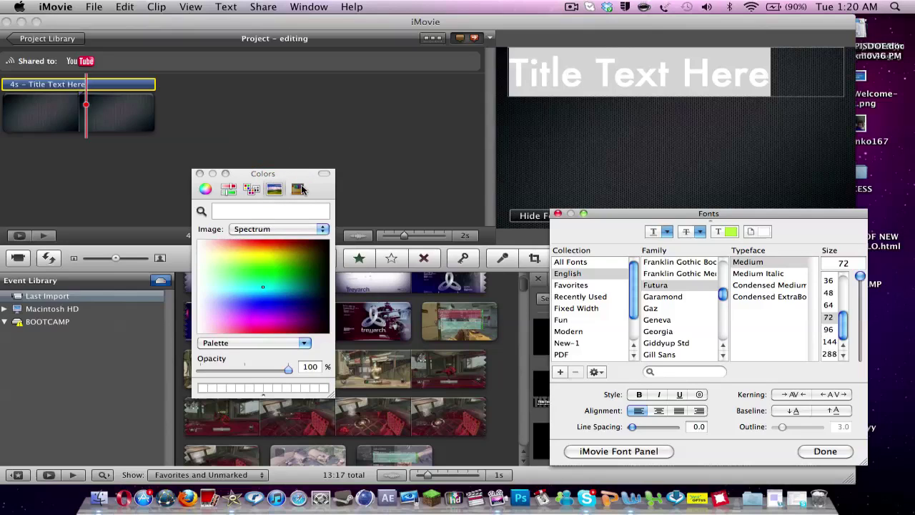
pyautogui.click(297, 189)
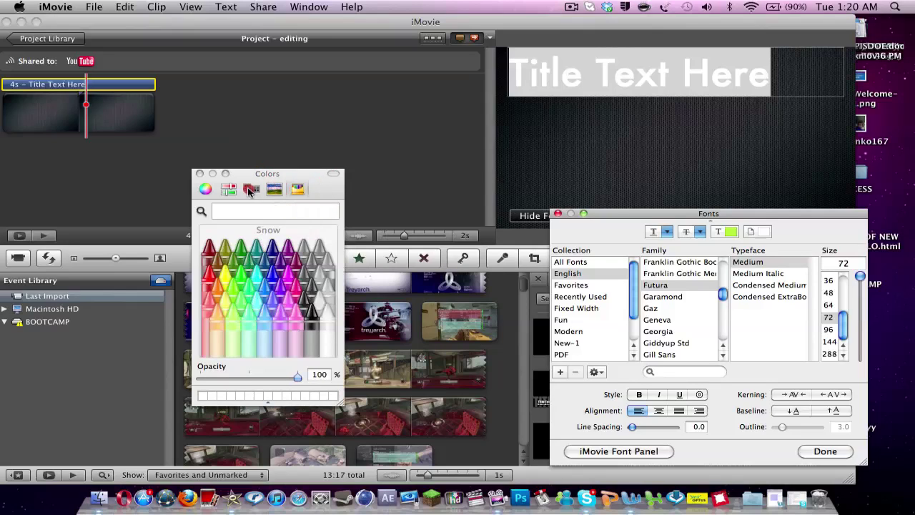
pyautogui.click(249, 189)
pyautogui.click(275, 190)
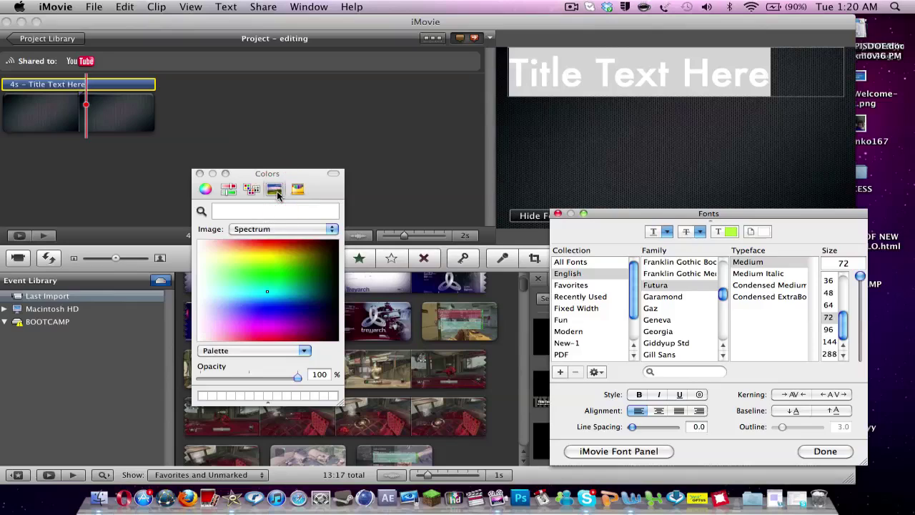
pyautogui.click(254, 192)
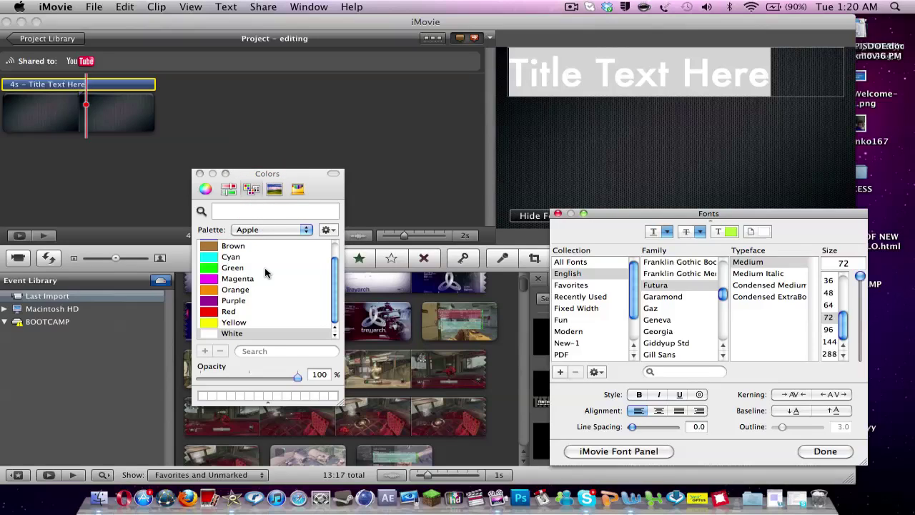
pyautogui.scroll(1, 264, 272)
pyautogui.scroll(-1, 264, 272)
# Pick magenta on the colour wheel, lighten it to pale pink, and close the Colors panel
pyautogui.click(206, 190)
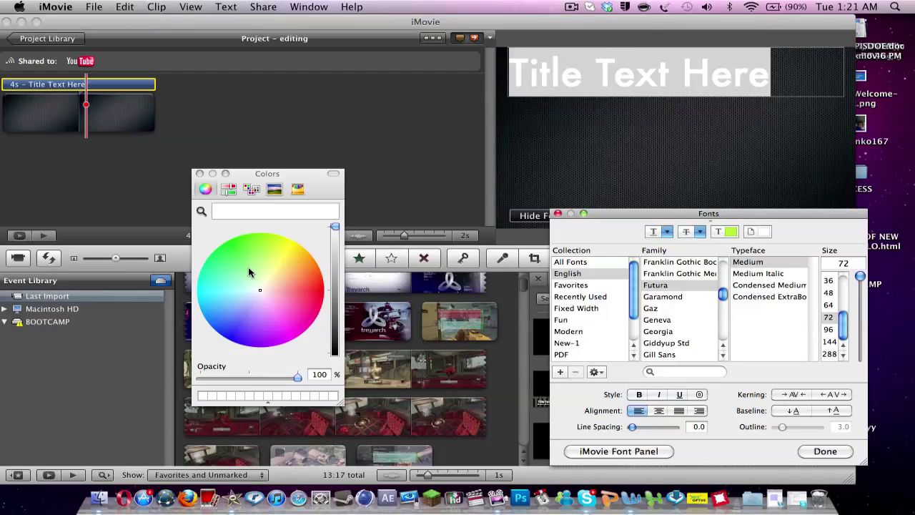
pyautogui.click(305, 321)
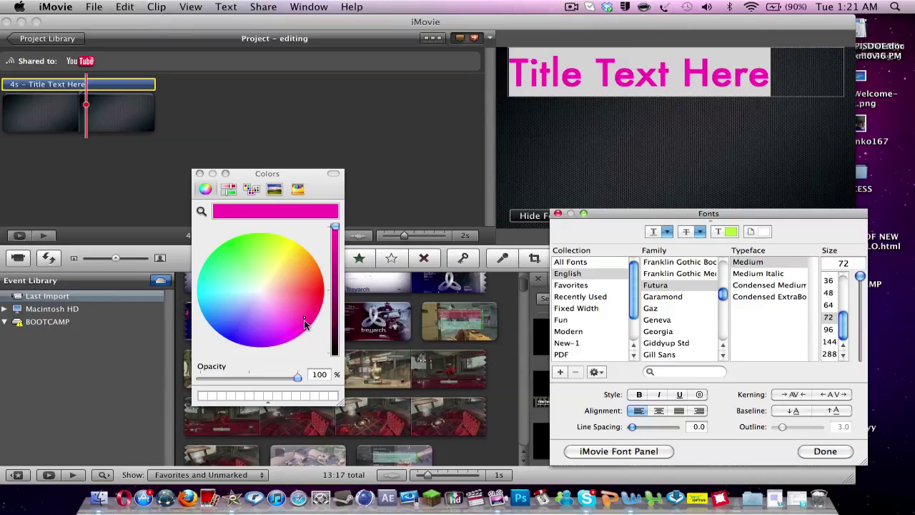
pyautogui.moveTo(281, 327)
pyautogui.mouseDown()
pyautogui.moveTo(268, 291)
pyautogui.moveTo(240, 265)
pyautogui.moveTo(226, 309)
pyautogui.moveTo(270, 321)
pyautogui.mouseUp()
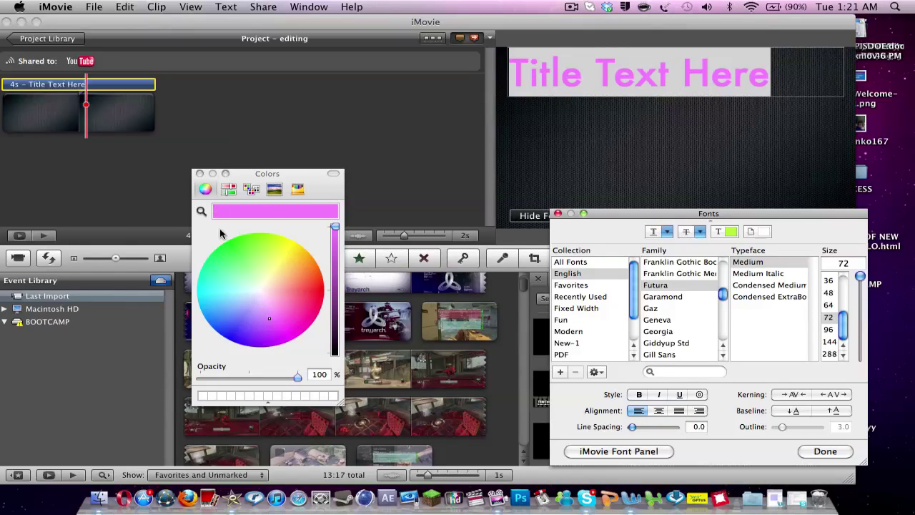
pyautogui.click(200, 173)
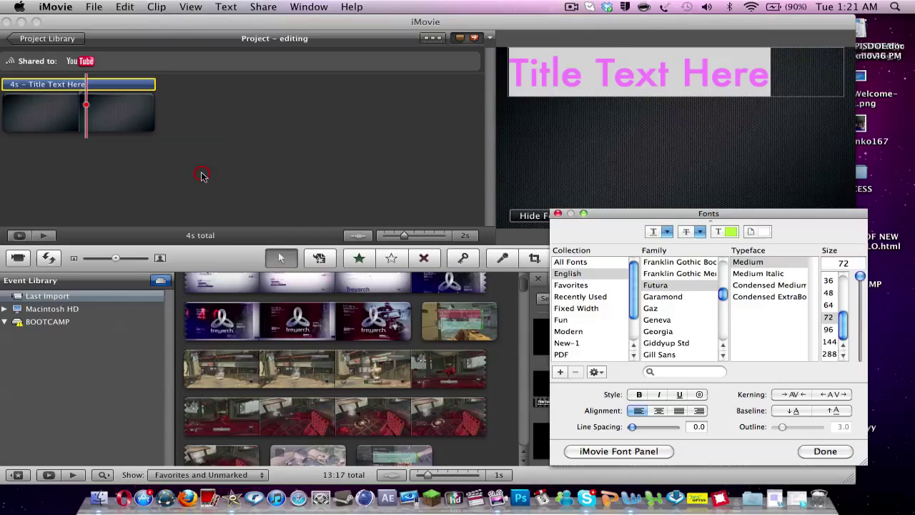
# Make the title bold Futura at size 72 with centred alignment
pyautogui.click(671, 284)
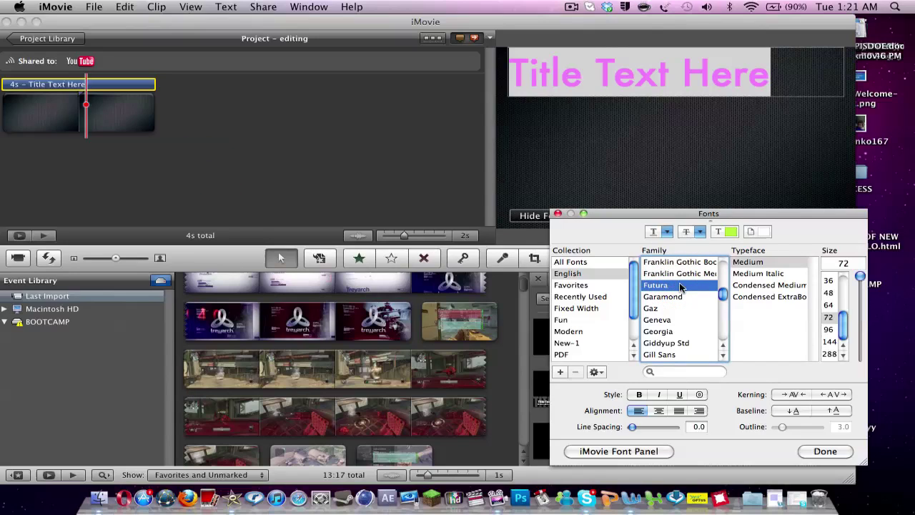
pyautogui.click(752, 265)
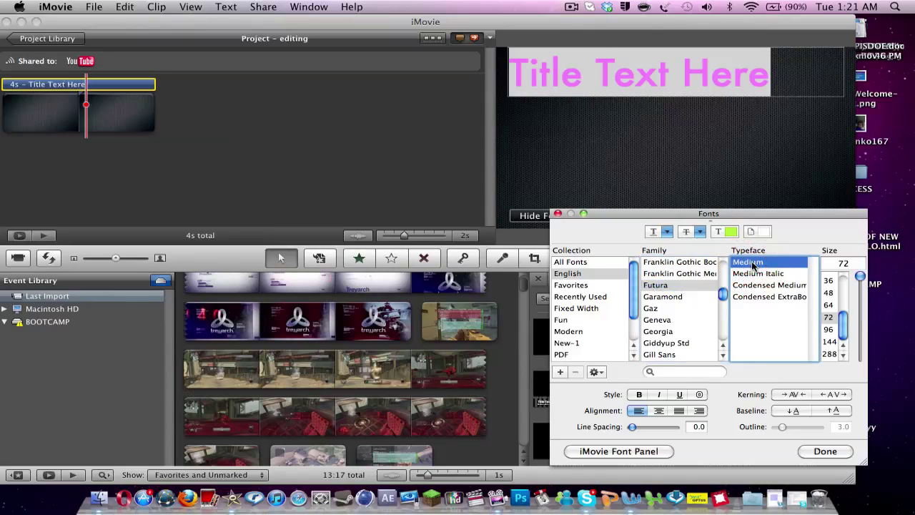
pyautogui.click(829, 316)
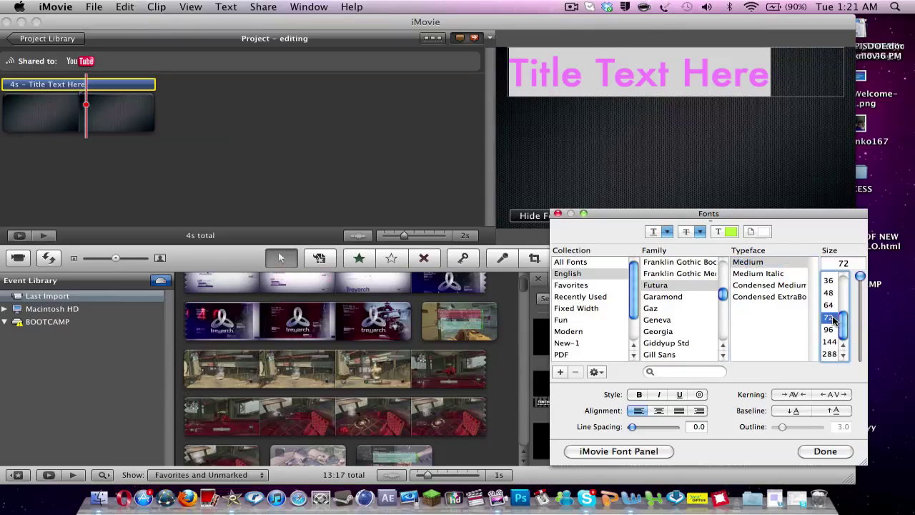
pyautogui.click(639, 394)
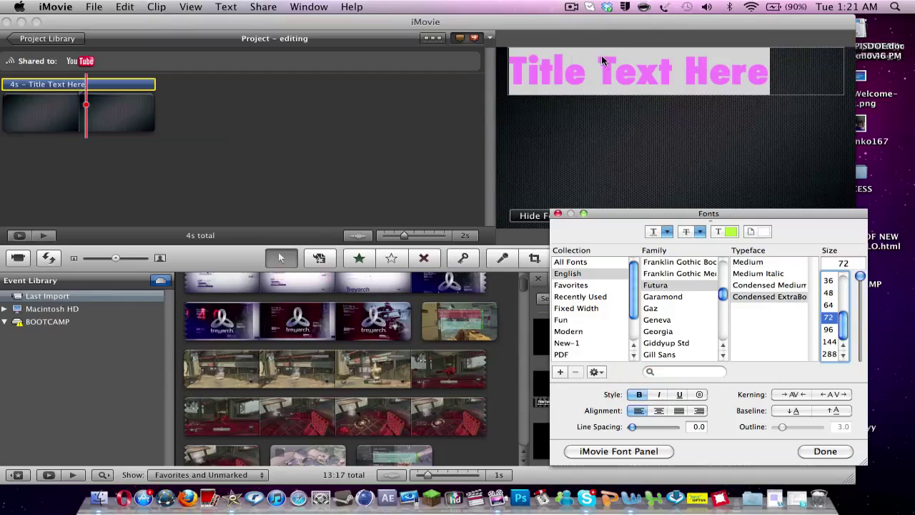
pyautogui.click(660, 413)
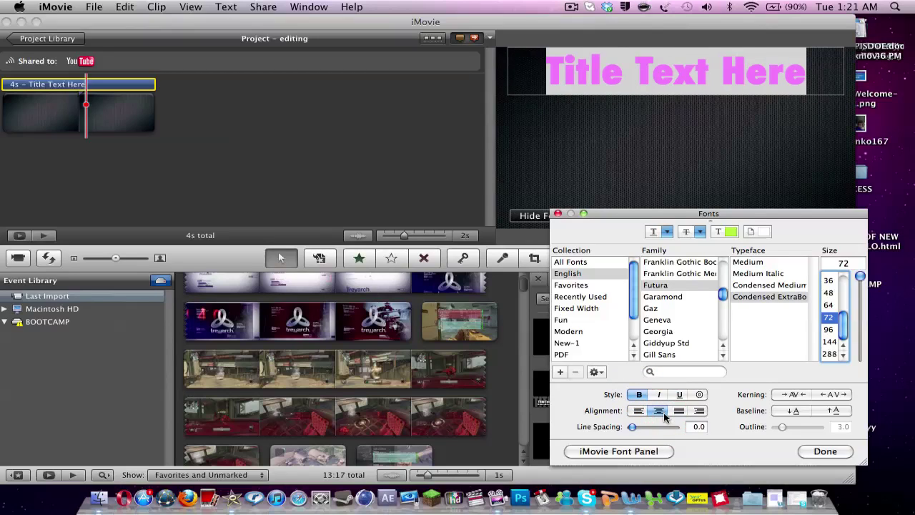